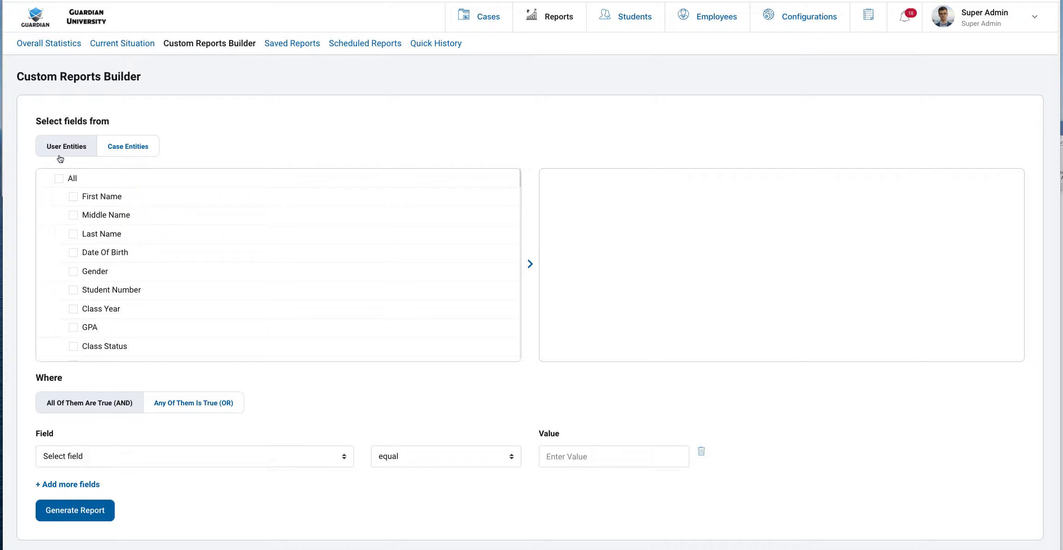
# Tick Case Number, Incident Type, Date Of Incident and Location under Case Entities
pyautogui.click(131, 155)
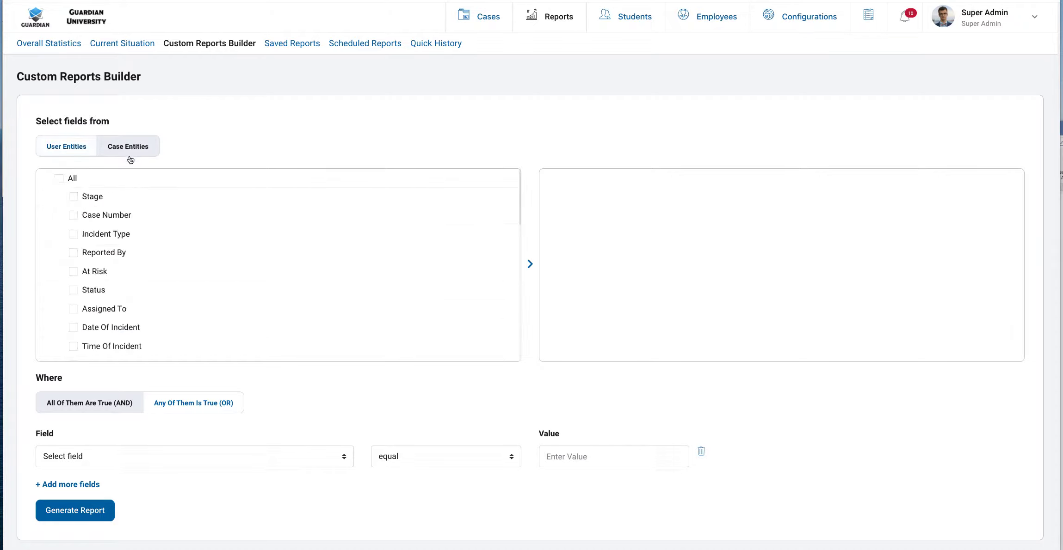
pyautogui.click(119, 216)
pyautogui.click(120, 234)
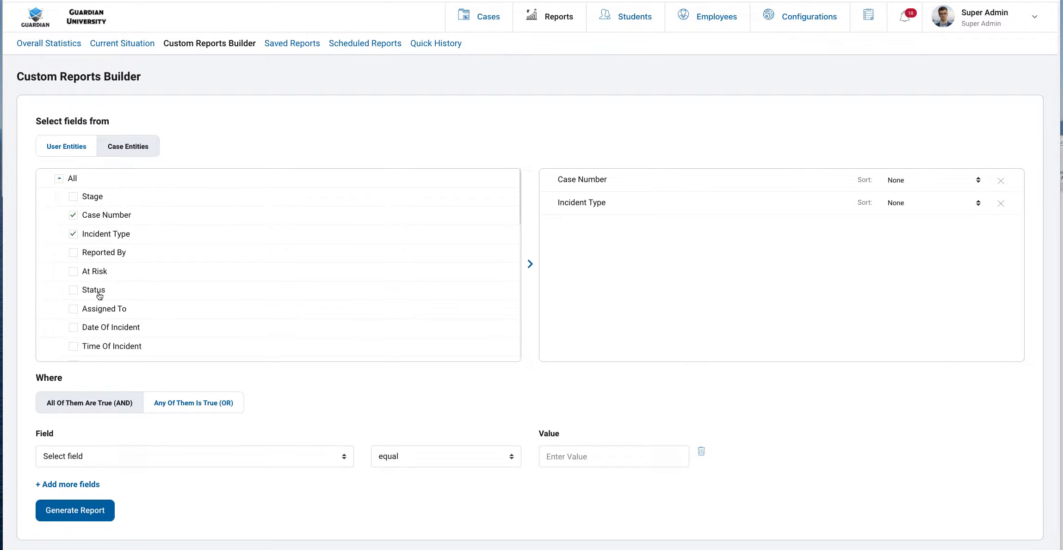
pyautogui.click(113, 329)
pyautogui.scroll(-3, 105, 290)
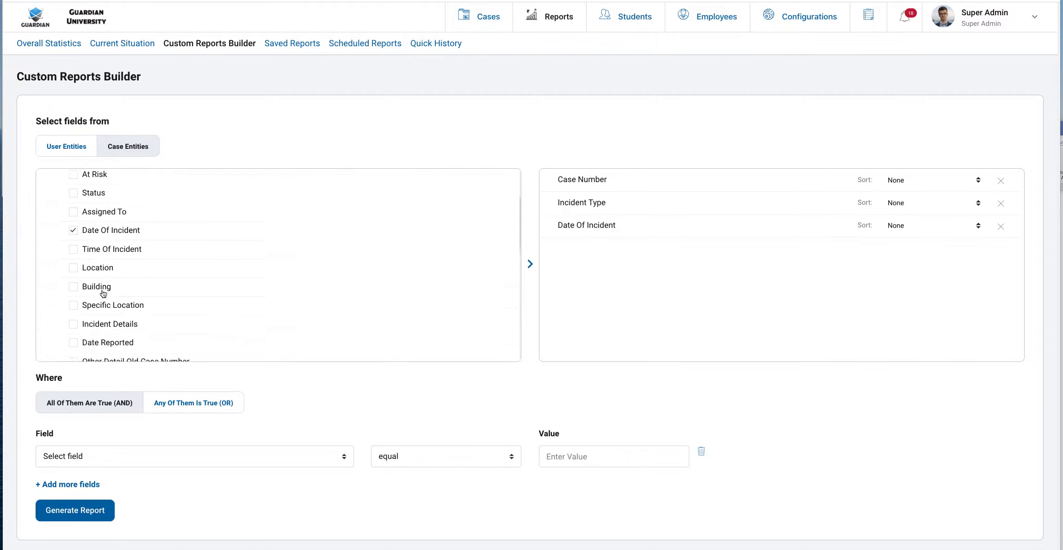
pyautogui.click(101, 257)
# Tick Sanction, Sanction End Date and Sanction Status as further report columns
pyautogui.scroll(-3, 102, 259)
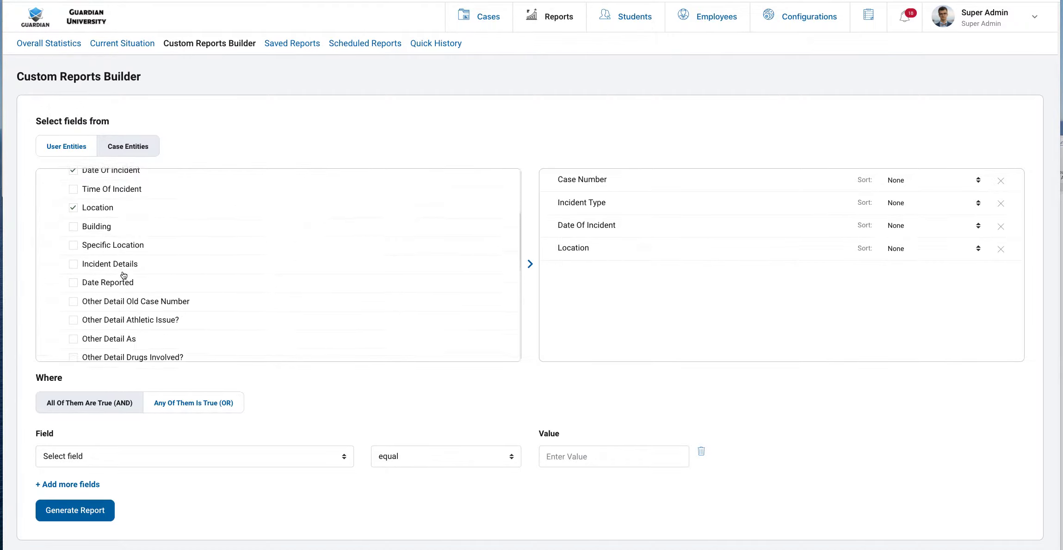
pyautogui.scroll(-5, 124, 275)
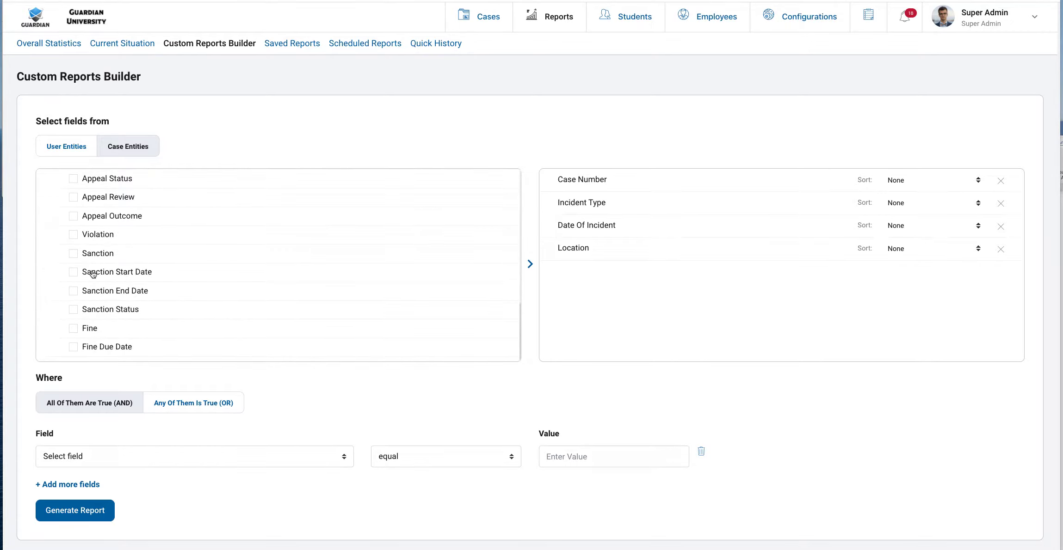
pyautogui.click(74, 254)
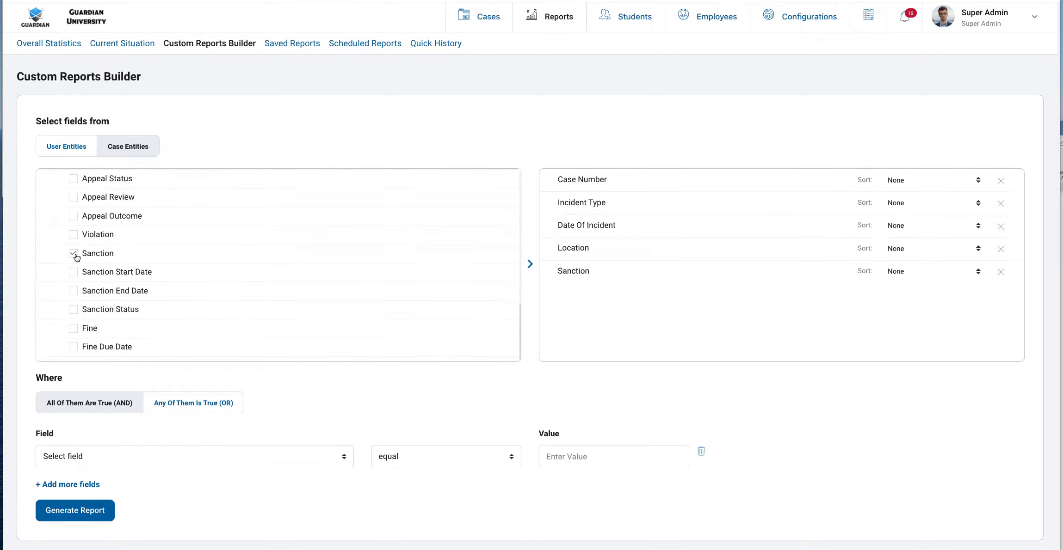
pyautogui.click(73, 292)
pyautogui.click(75, 310)
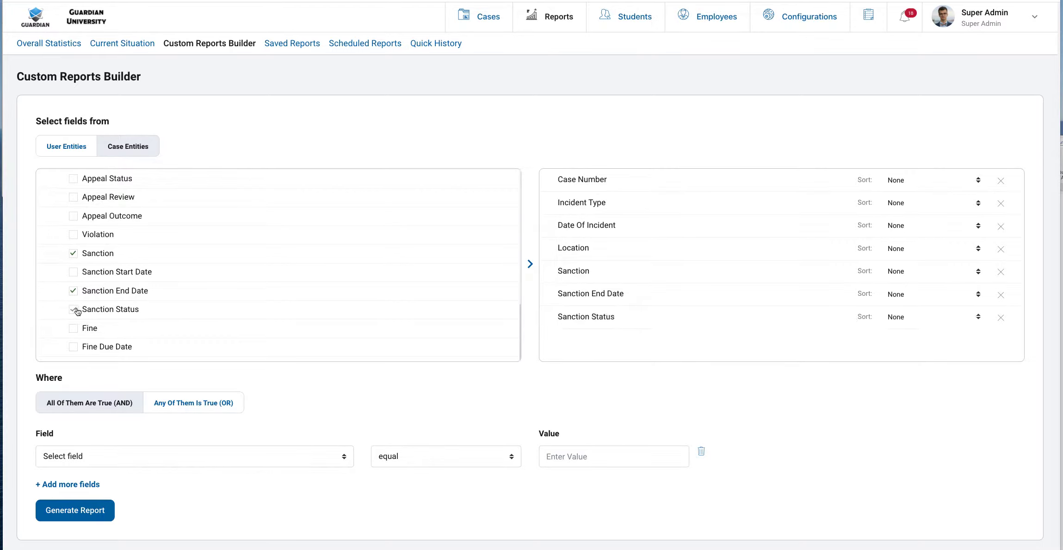
pyautogui.scroll(10, 109, 304)
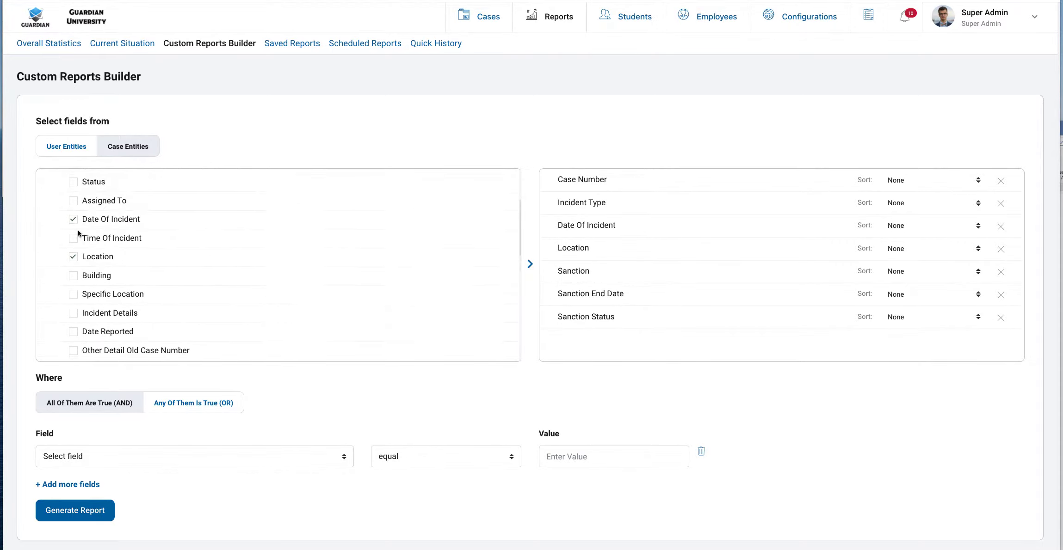
# Tick Student Number, First Name and Last Name under User Entities
pyautogui.click(69, 146)
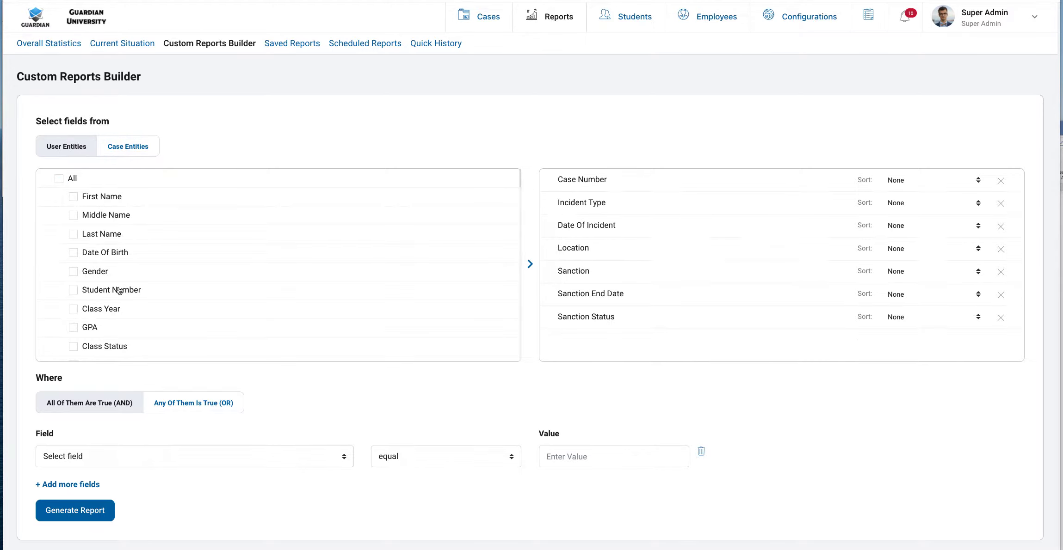
pyautogui.click(119, 290)
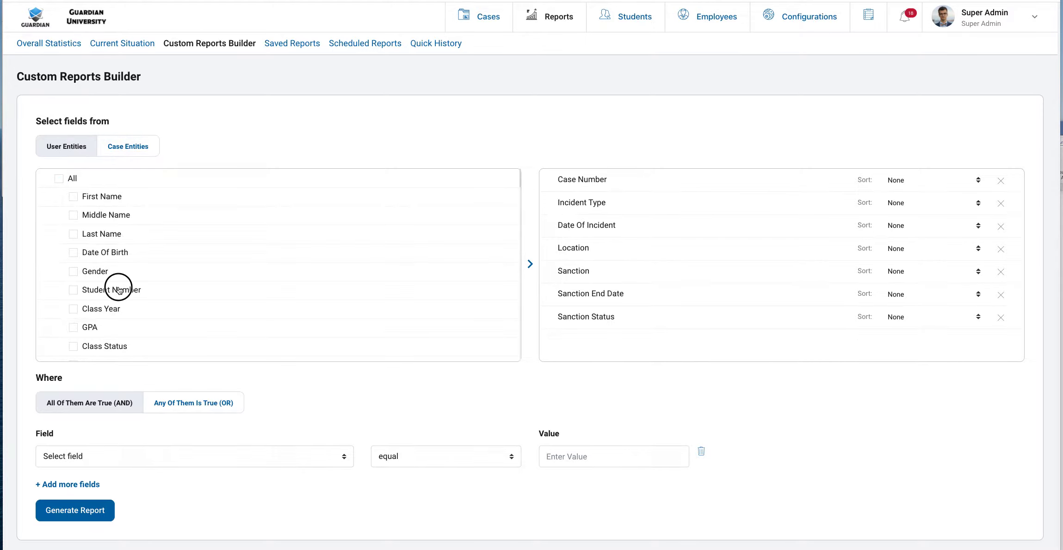
pyautogui.click(109, 200)
pyautogui.scroll(-2, 105, 235)
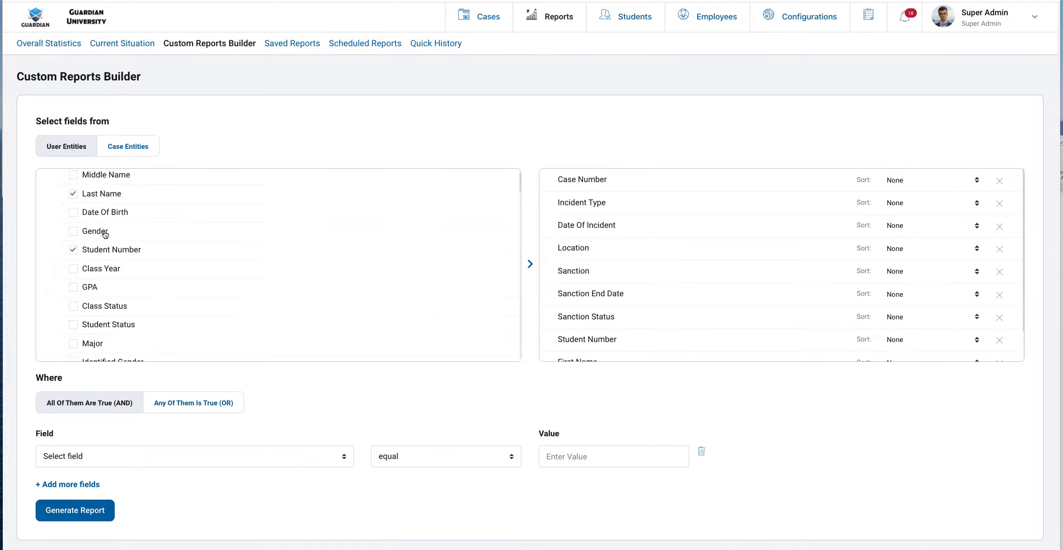
pyautogui.scroll(-1, 105, 234)
pyautogui.scroll(4, 105, 234)
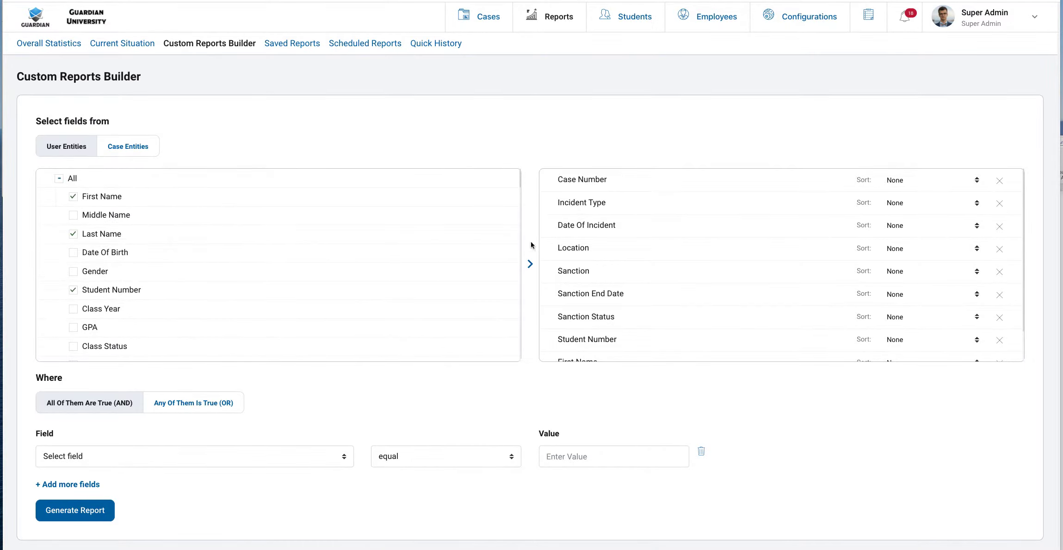
pyautogui.scroll(-2, 607, 245)
pyautogui.scroll(2, 607, 243)
pyautogui.scroll(-2, 608, 239)
pyautogui.scroll(2, 608, 238)
pyautogui.scroll(-2, 608, 239)
pyautogui.scroll(2, 608, 238)
pyautogui.scroll(-2, 608, 238)
pyautogui.scroll(2, 615, 234)
# Drag Incident Type above Case Number in the selected-fields list
pyautogui.moveTo(582, 202); pyautogui.dragTo(580, 180)
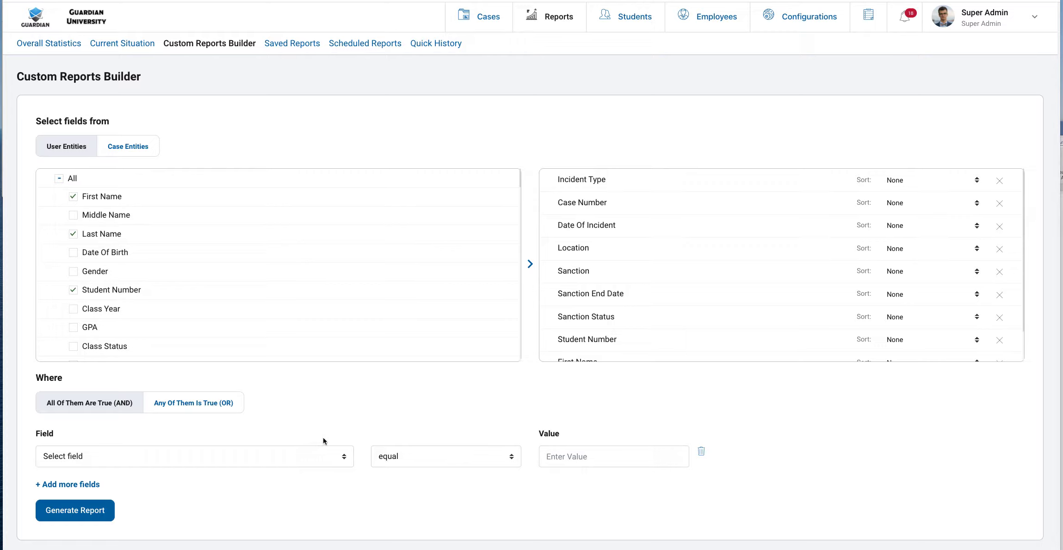
# Filter on Incident Type equal Sexual Misconduct, then add an empty second condition row
pyautogui.click(249, 459)
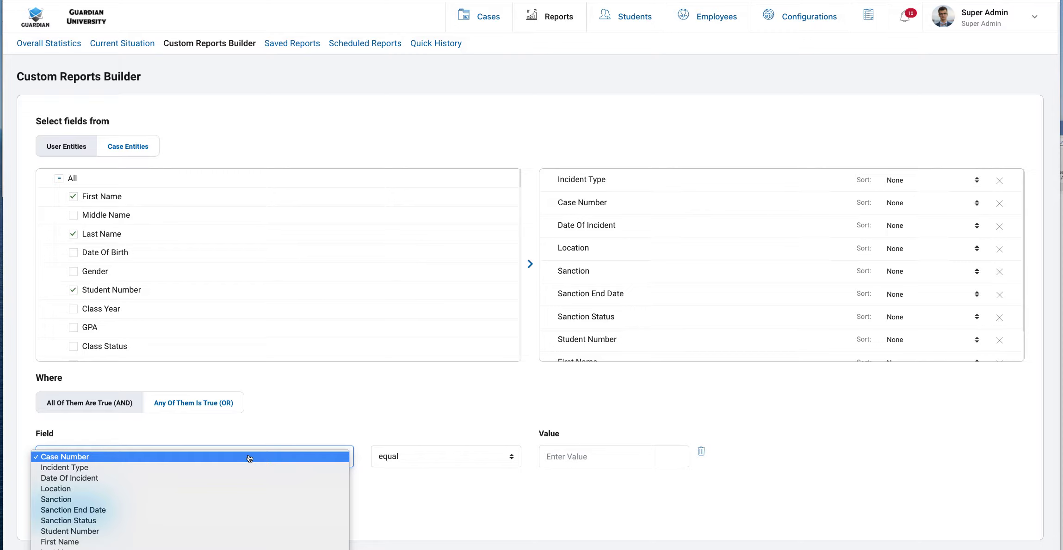
pyautogui.click(249, 468)
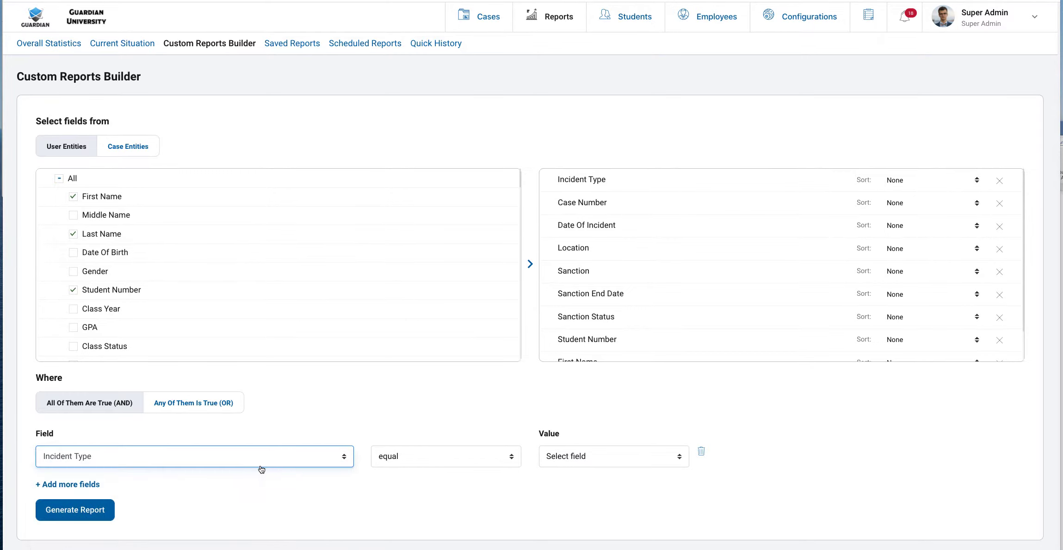
pyautogui.click(576, 463)
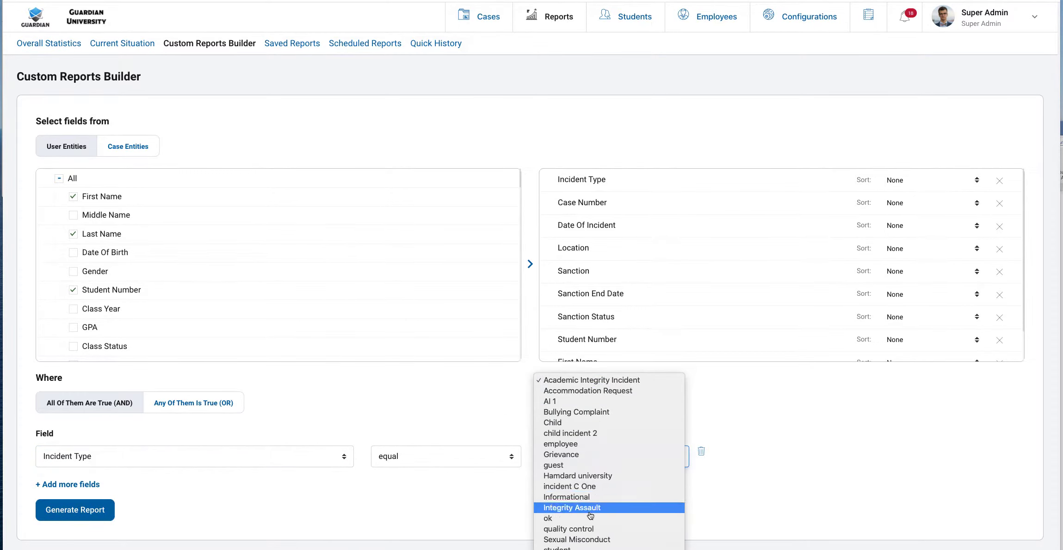
pyautogui.click(597, 539)
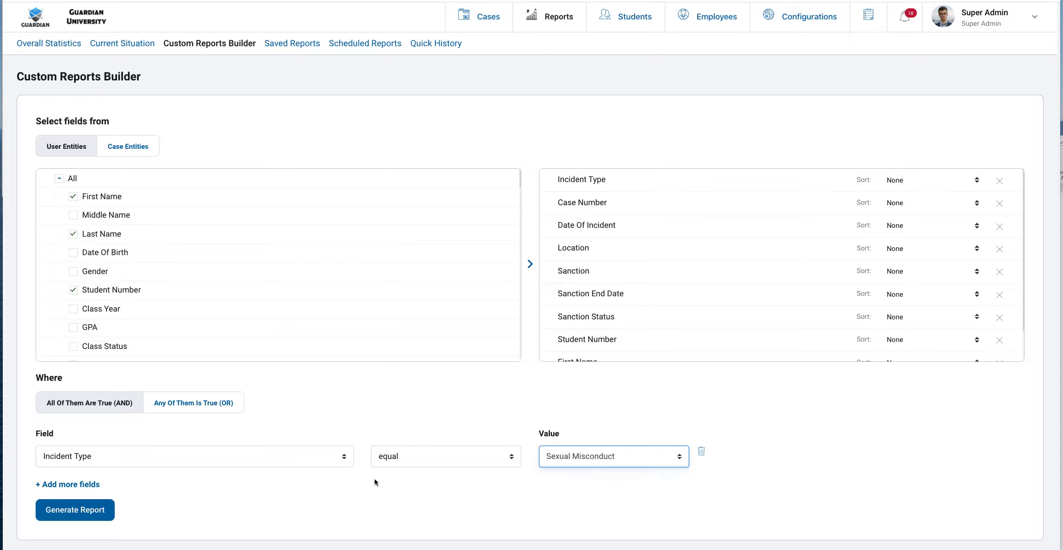
pyautogui.click(92, 486)
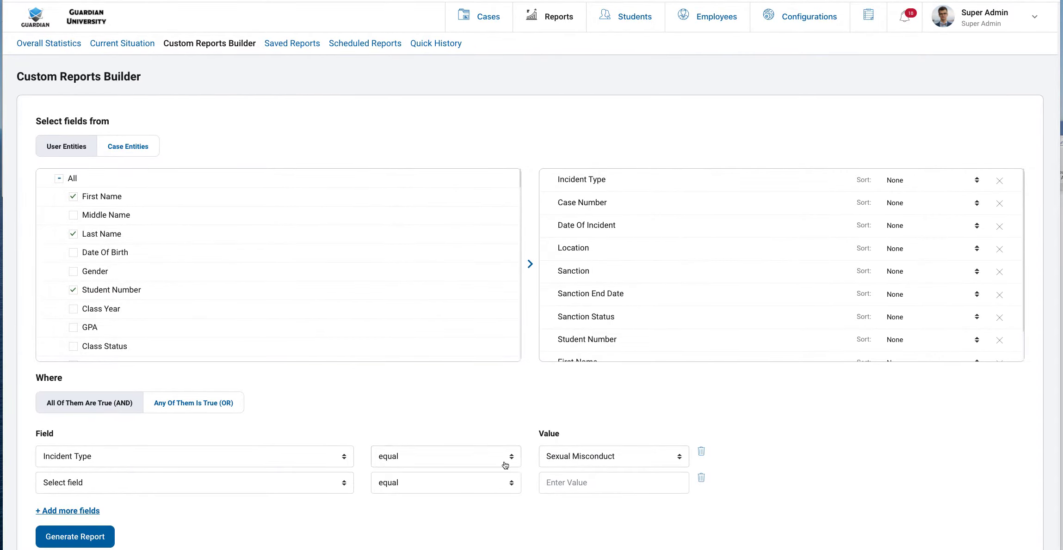
# Set the second condition to Date Of Incident within the past 30 days
pyautogui.click(337, 482)
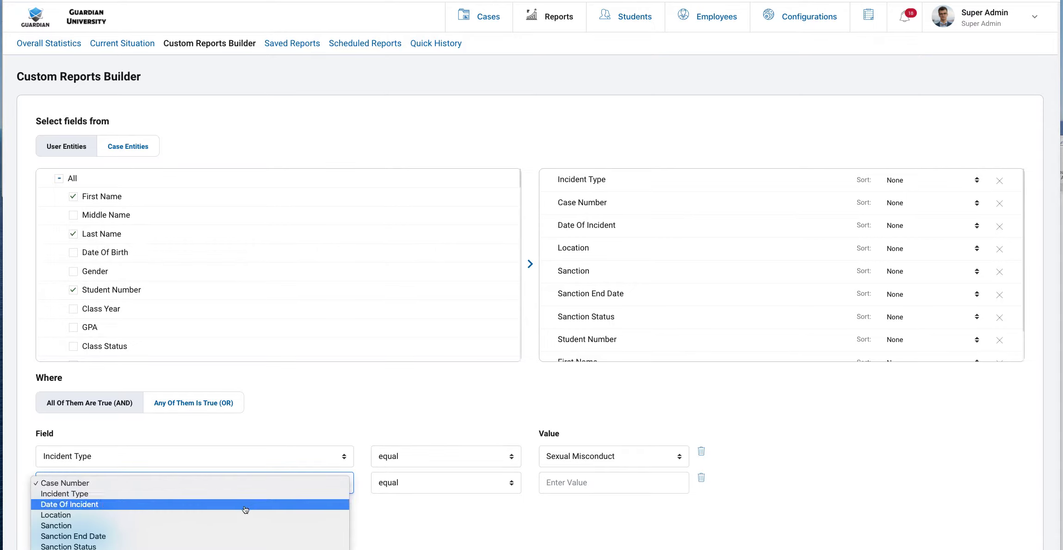
pyautogui.click(246, 505)
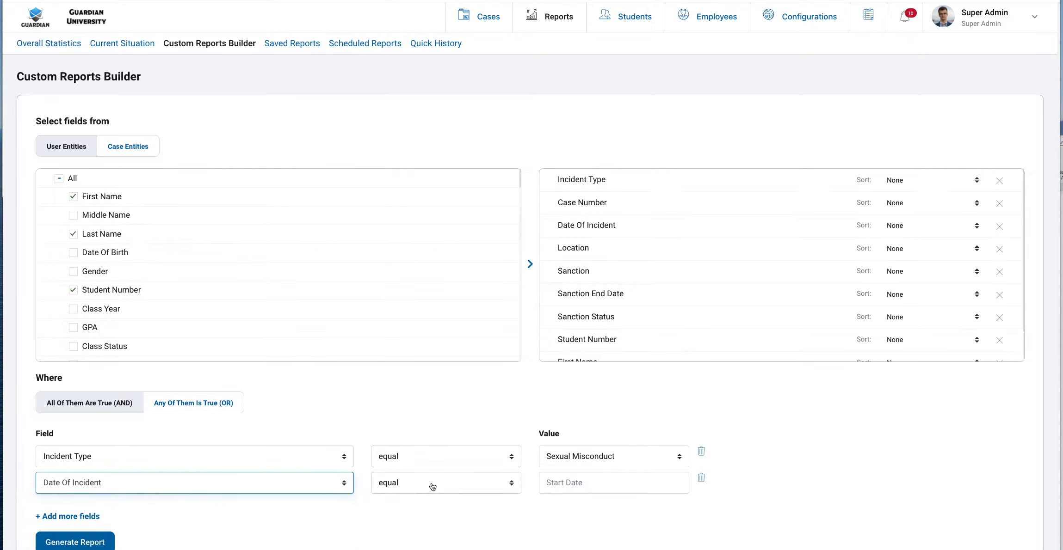
pyautogui.click(432, 487)
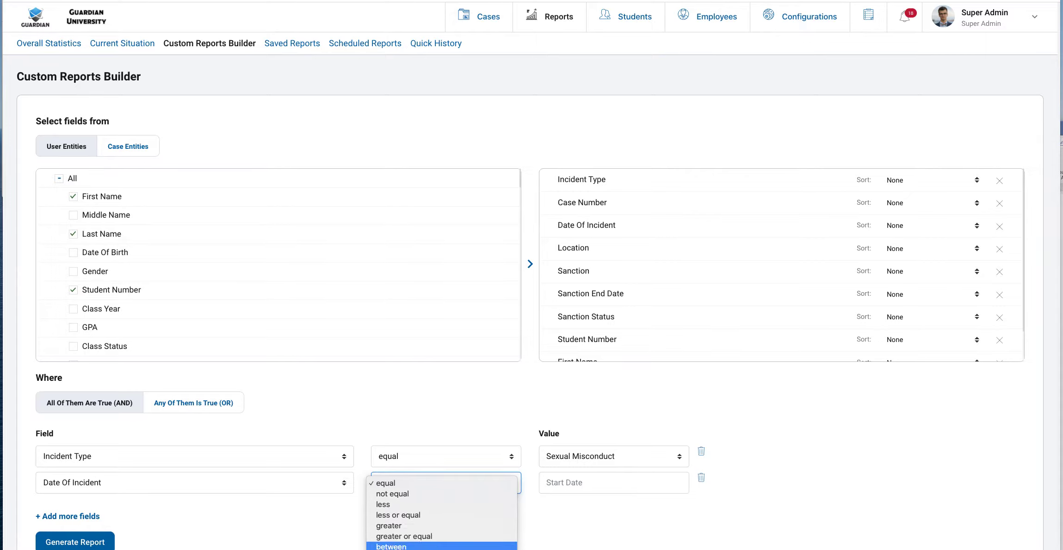
pyautogui.click(407, 549)
pyautogui.click(571, 486)
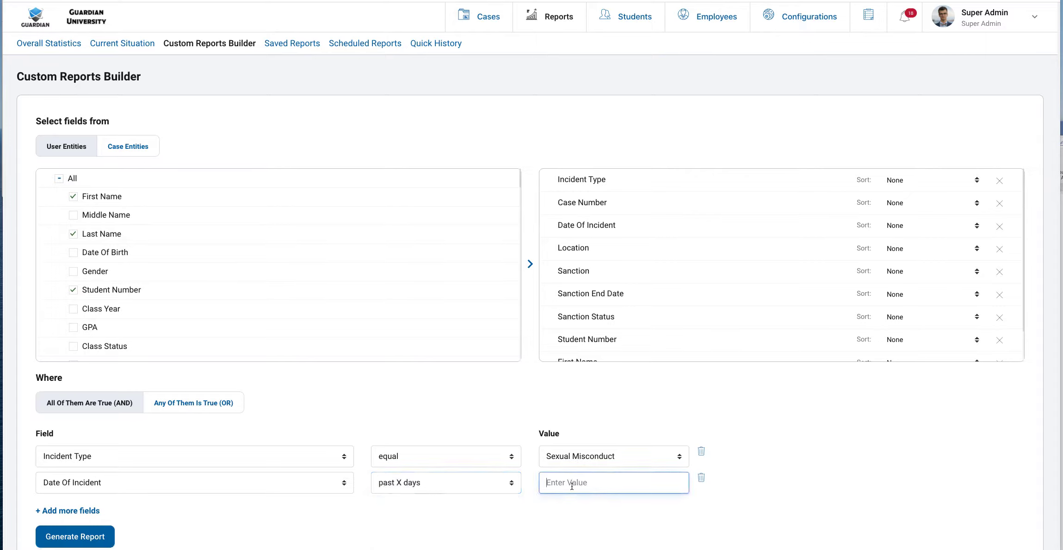
pyautogui.write('30')
pyautogui.click(537, 504)
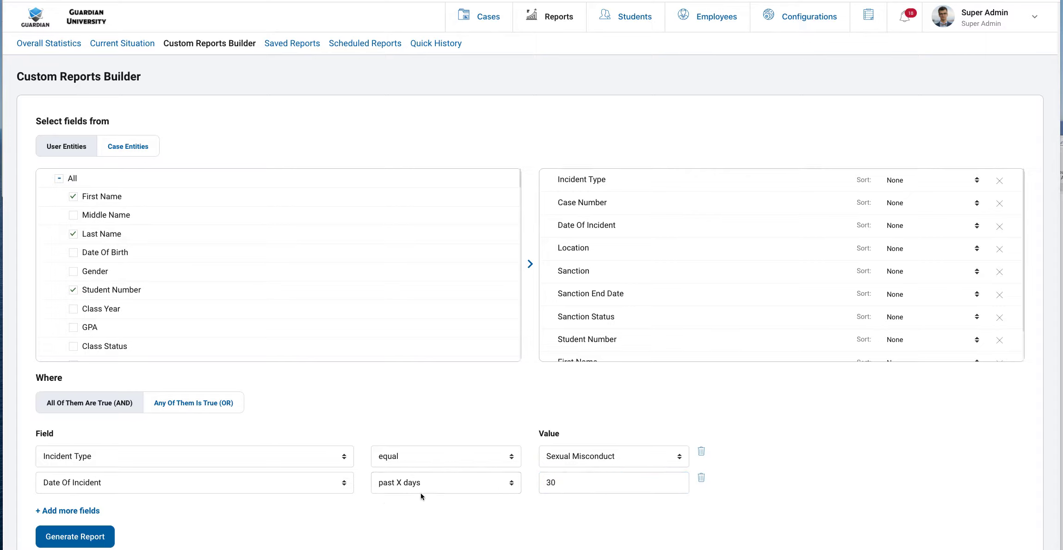
# Keep the Incident Type operator at equal and confirm past X days for the date condition
pyautogui.click(449, 466)
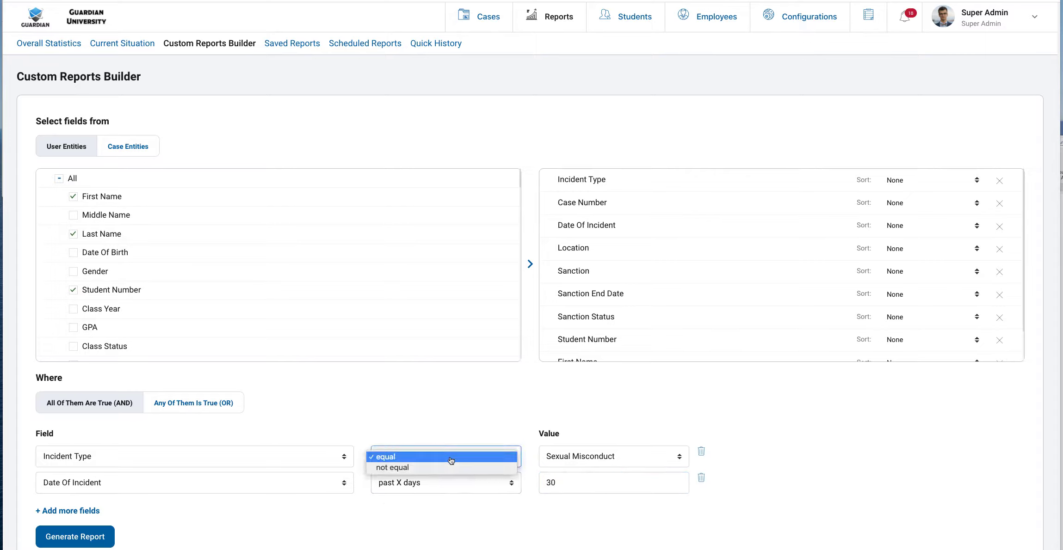
pyautogui.click(451, 430)
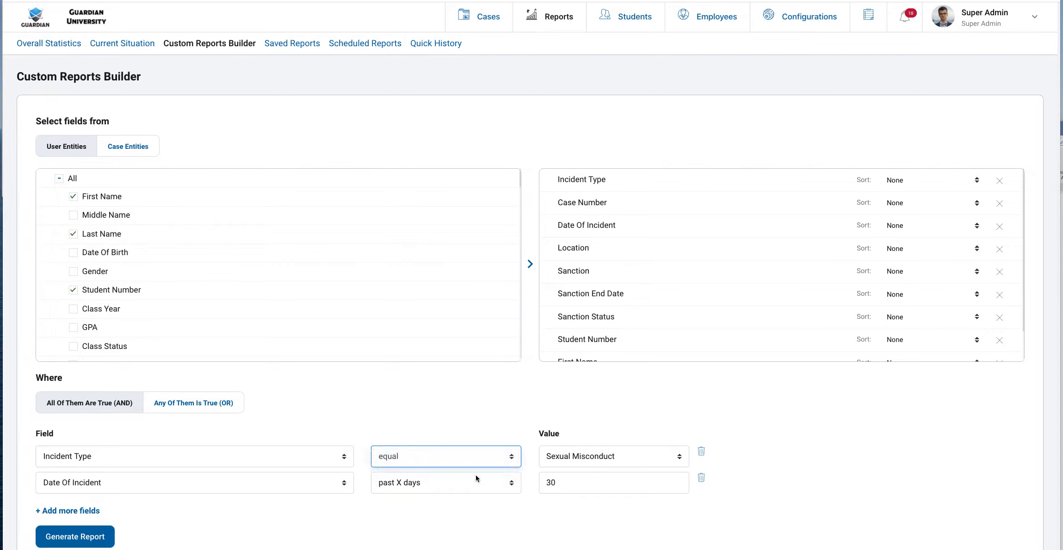
pyautogui.click(422, 491)
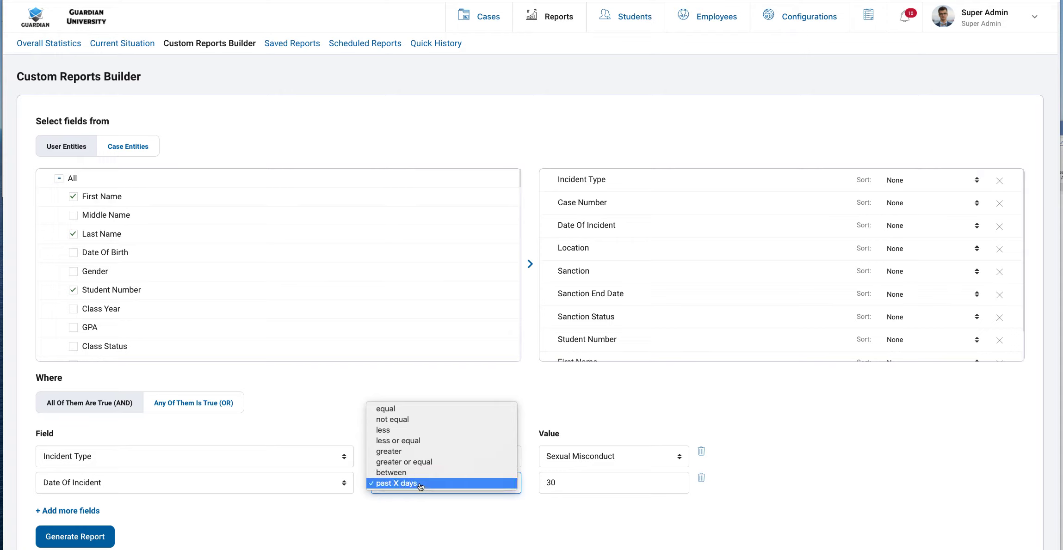
pyautogui.click(538, 409)
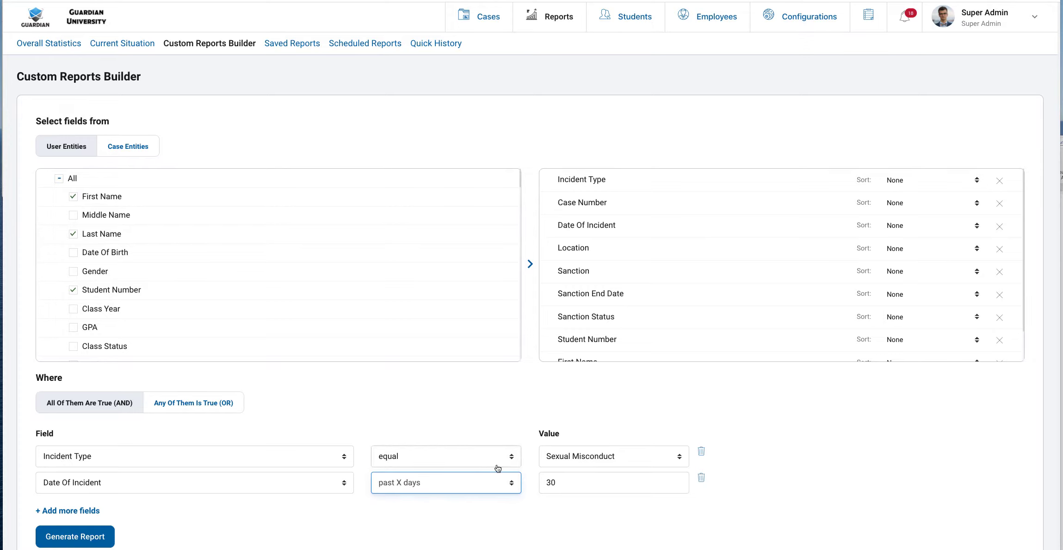
# Switch to Any Of Them Is True (OR) and review the Incident Type value and field options
pyautogui.click(223, 410)
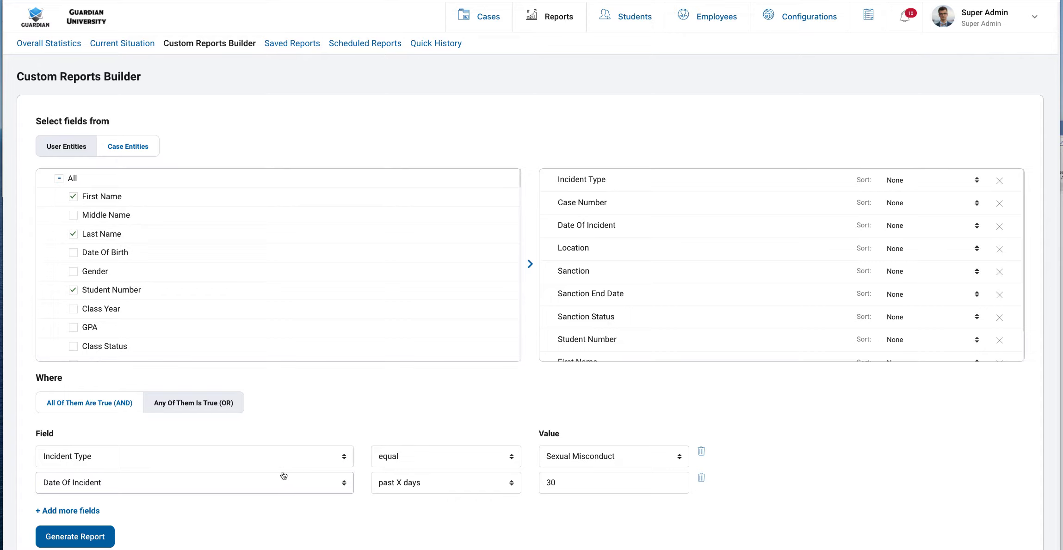
pyautogui.click(617, 461)
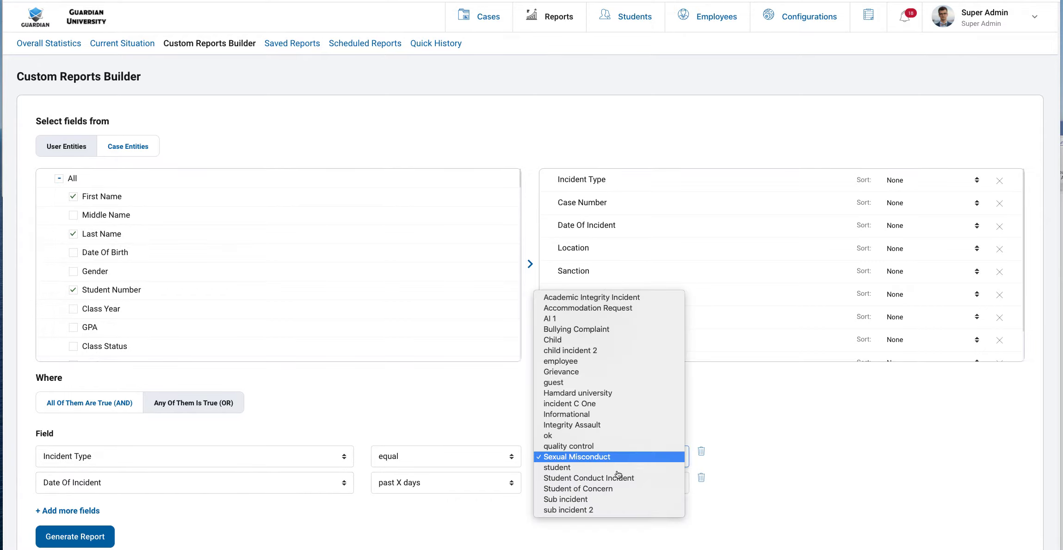
pyautogui.click(435, 428)
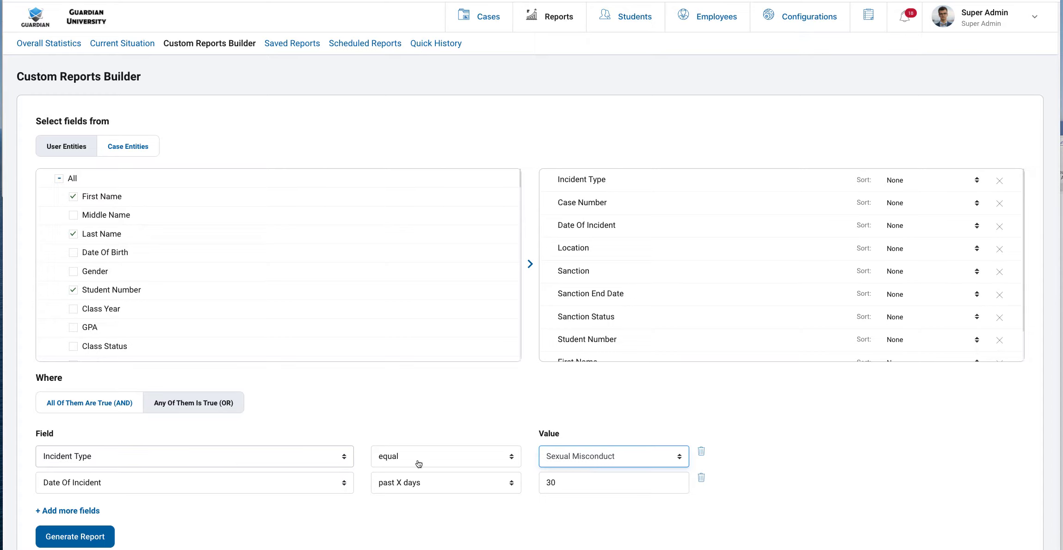
pyautogui.click(610, 460)
pyautogui.click(457, 419)
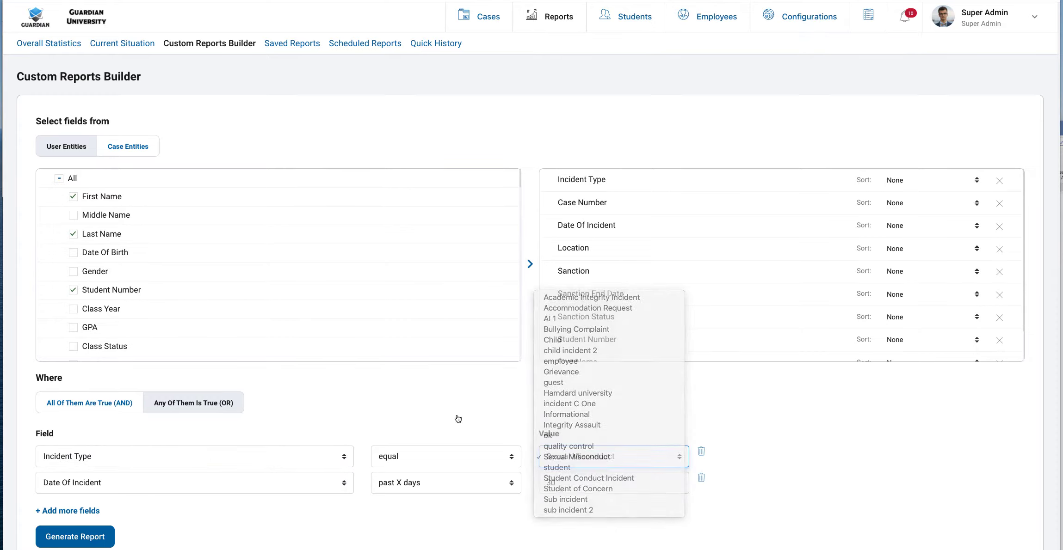
pyautogui.click(303, 457)
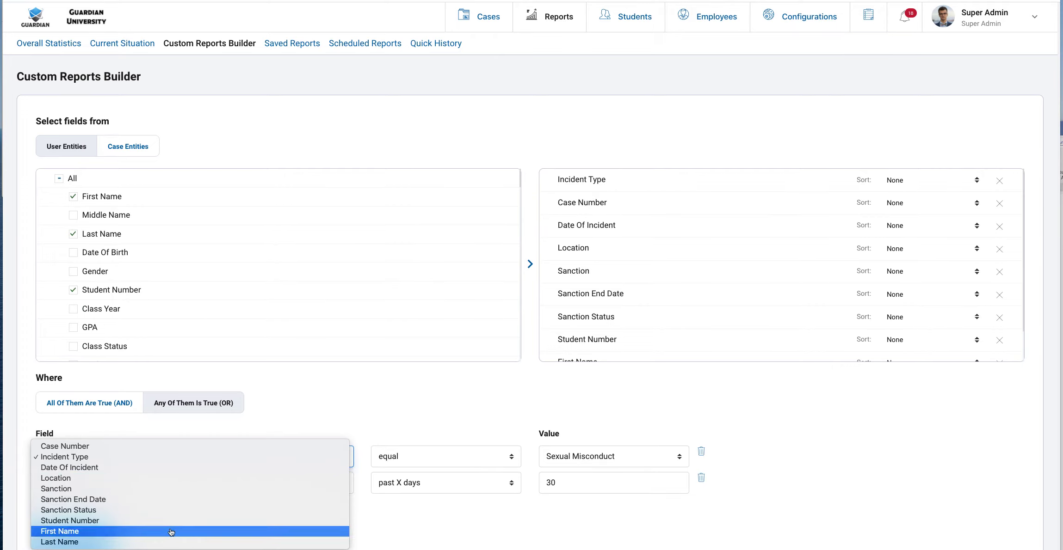
# Try a First Name filter with a typed first name, then clear that value
pyautogui.click(172, 531)
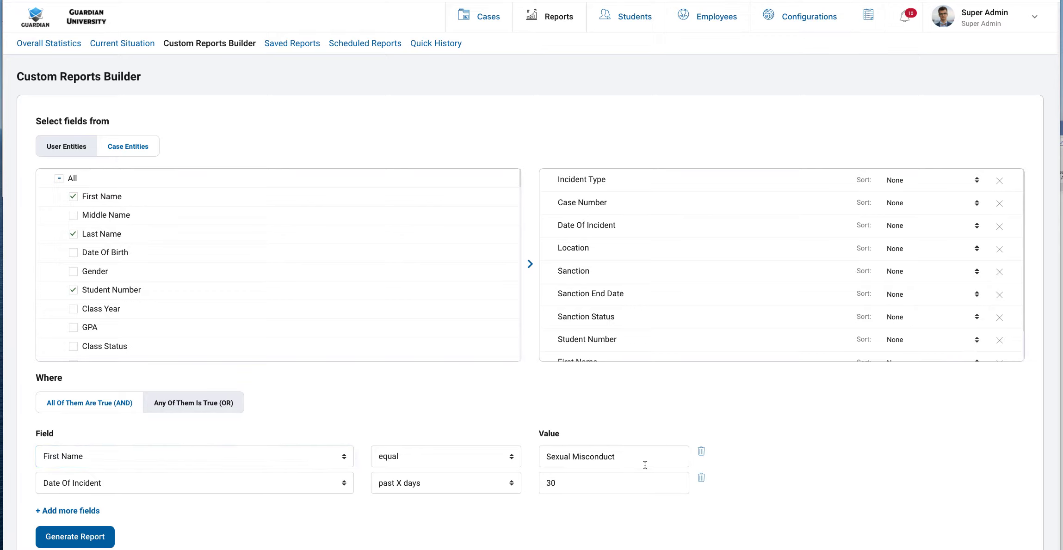
pyautogui.moveTo(642, 457); pyautogui.dragTo(509, 457)
pyautogui.press('BackSpace')
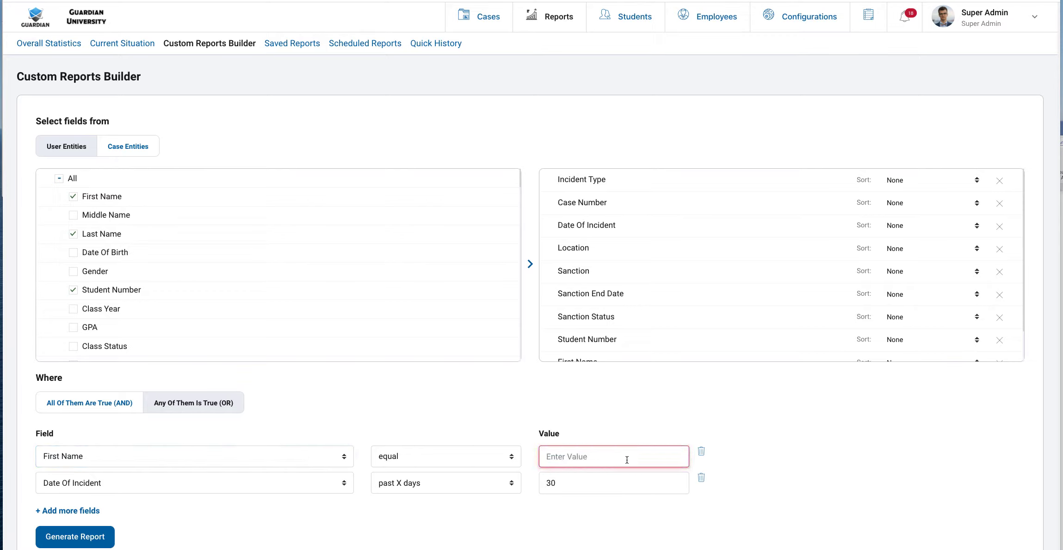
pyautogui.write('Jason')
pyautogui.click(834, 445)
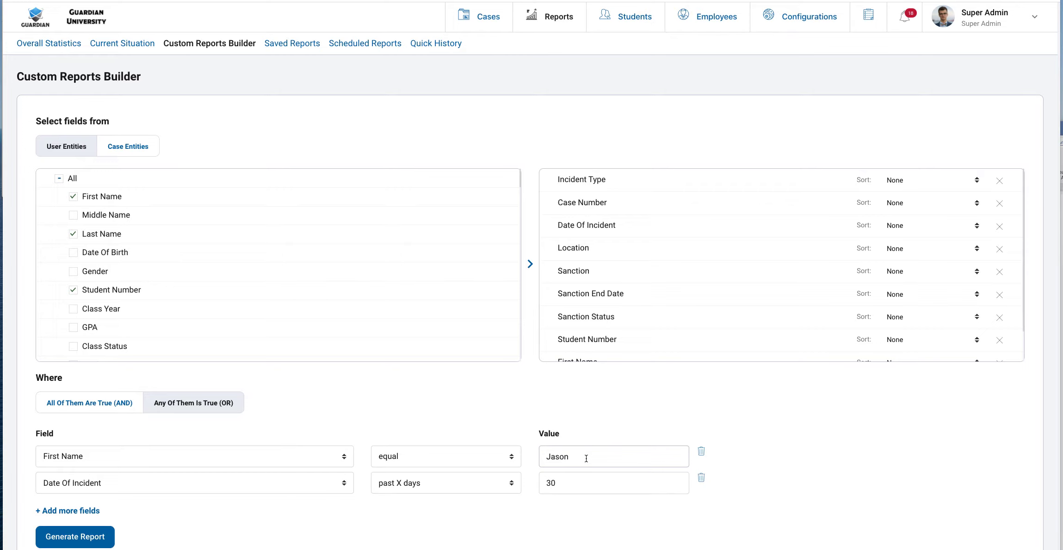
pyautogui.moveTo(586, 458); pyautogui.dragTo(541, 457)
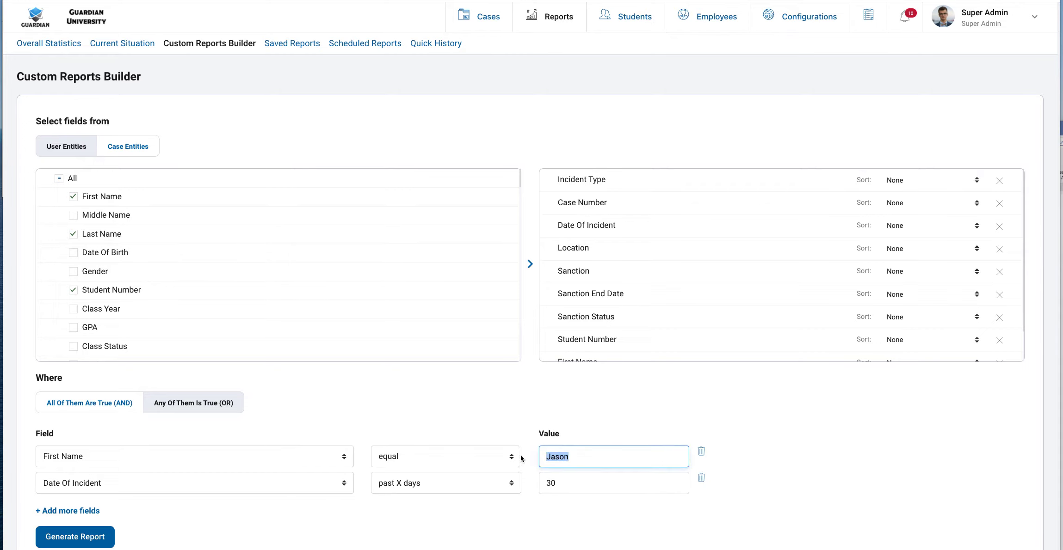
pyautogui.press('BackSpace')
# Restore Incident Type equal Sexual Misconduct and set All Of Them Are True (AND)
pyautogui.click(269, 462)
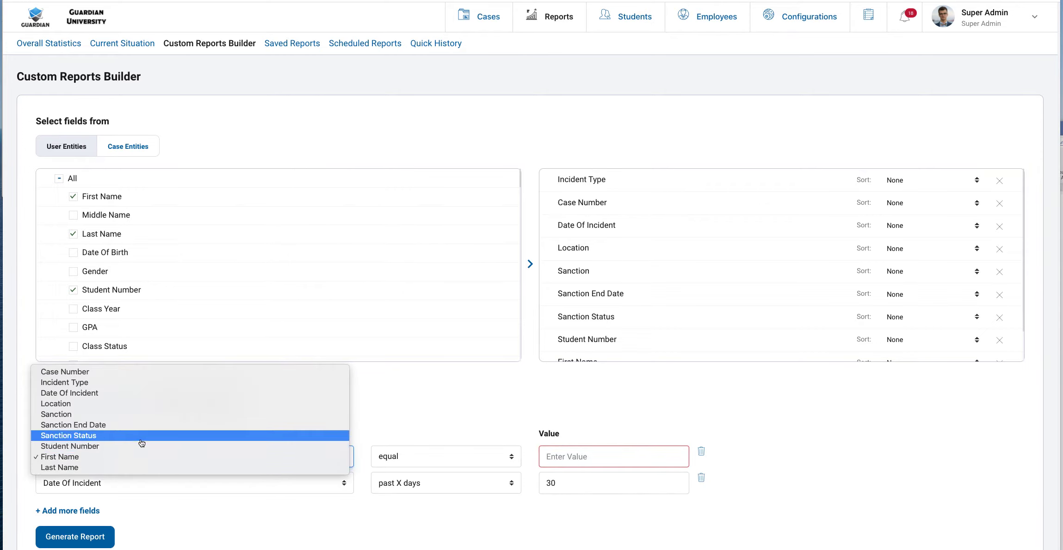
pyautogui.click(139, 382)
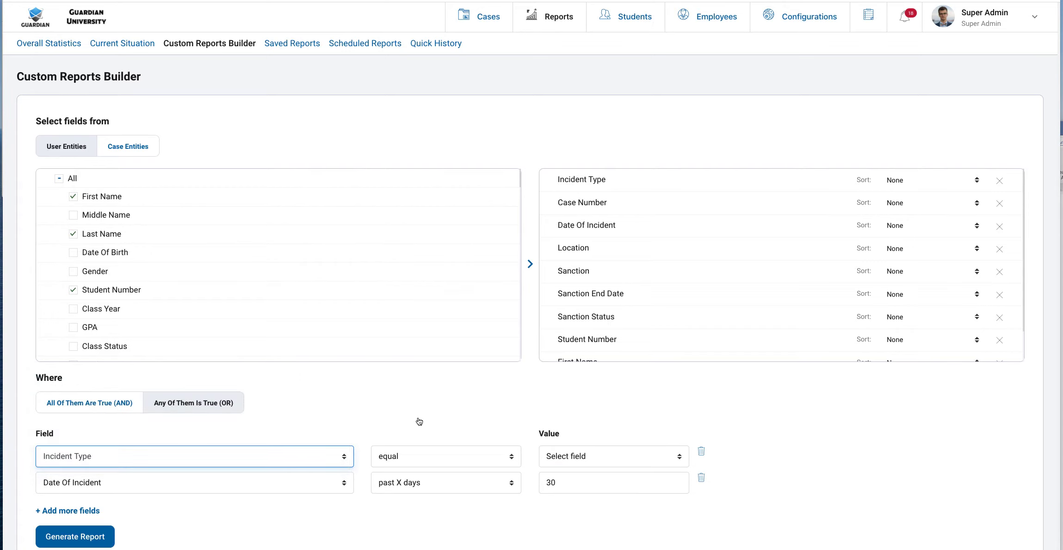
pyautogui.click(618, 457)
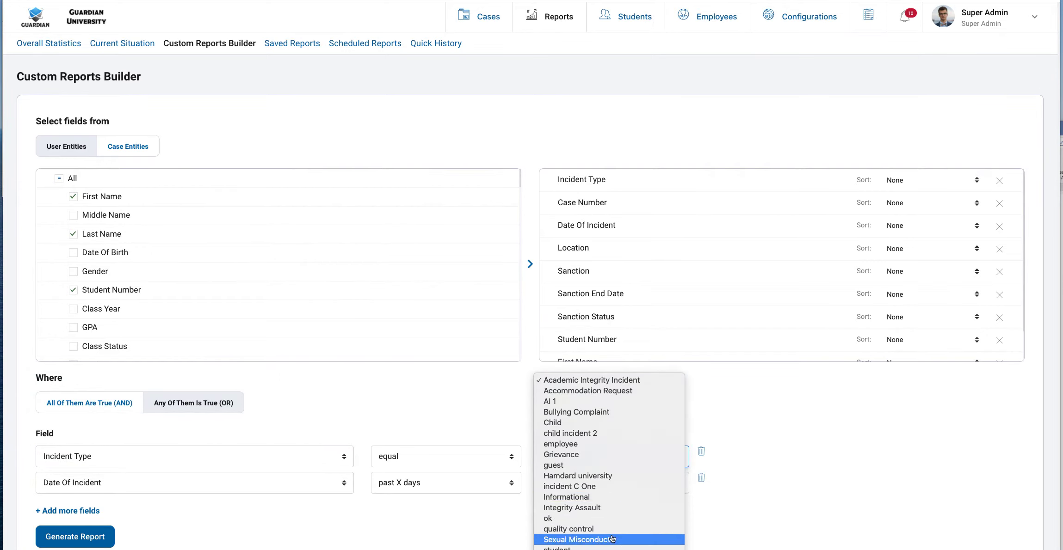
pyautogui.click(612, 540)
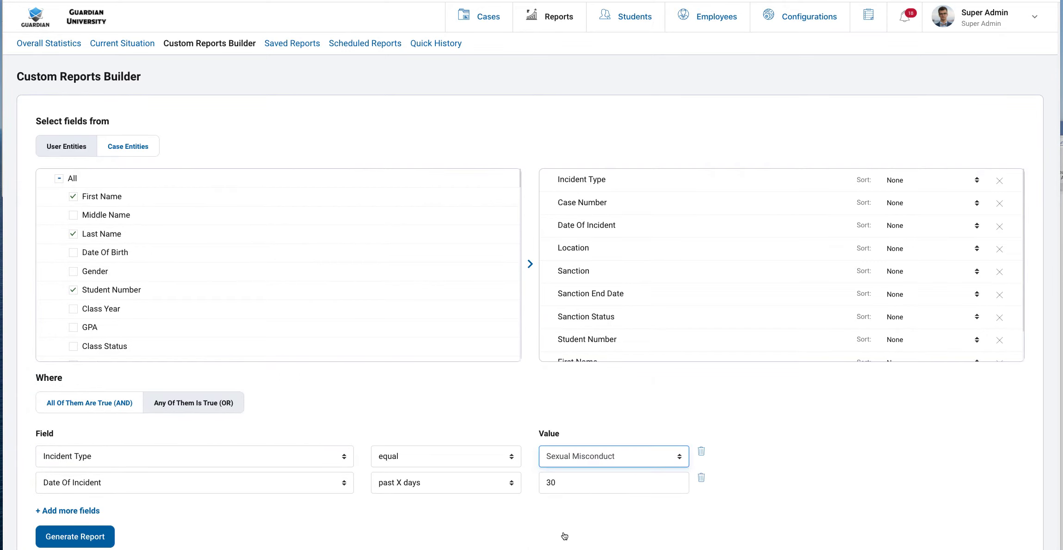
pyautogui.click(124, 411)
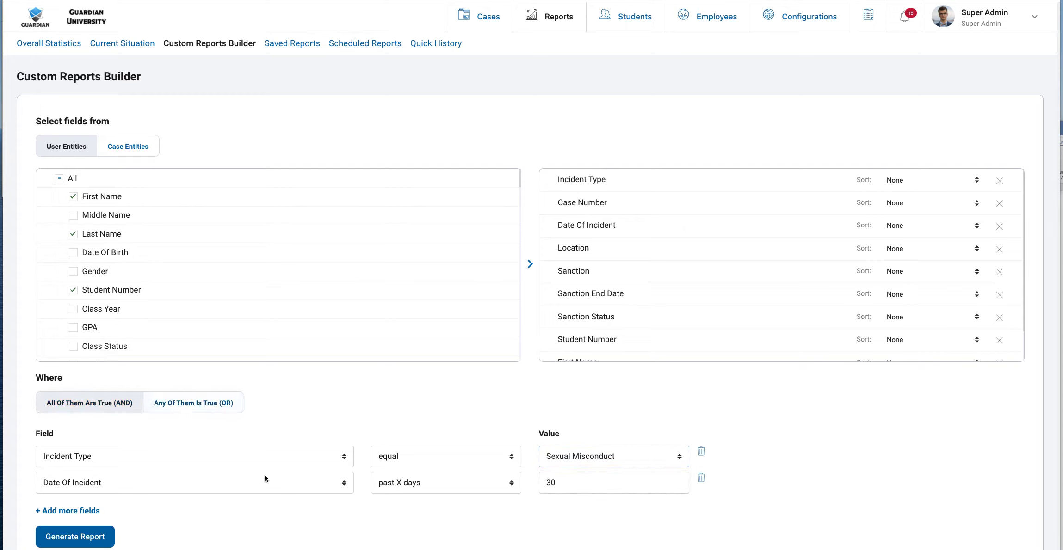
# Delete the Date Of Incident filter, generate the report and scroll through the results
pyautogui.click(701, 479)
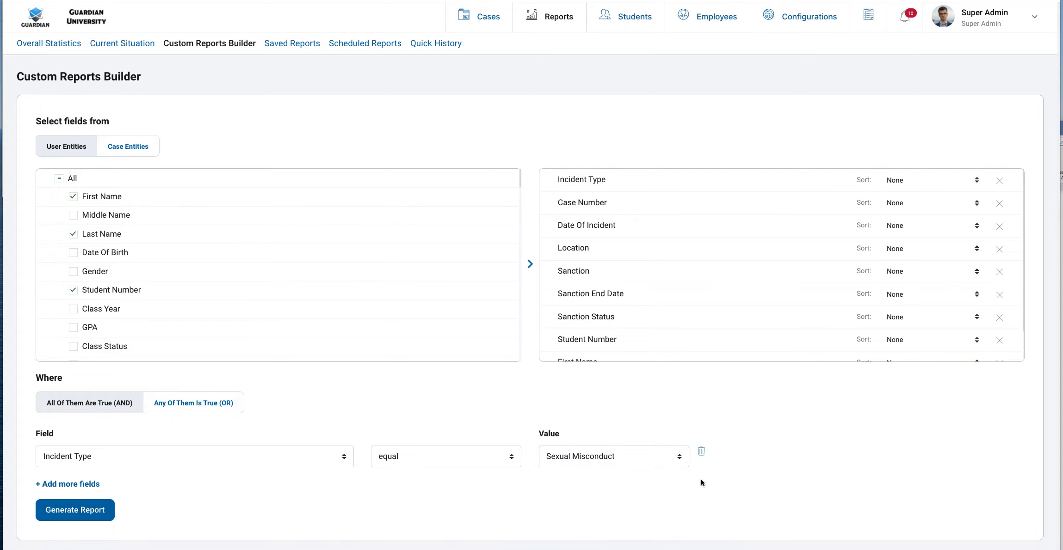
pyautogui.click(76, 515)
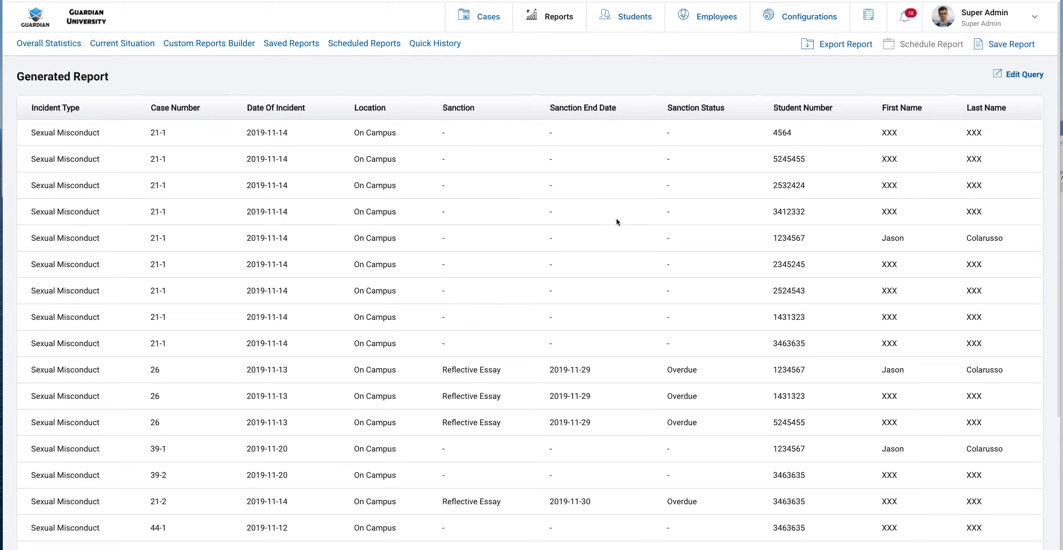
pyautogui.scroll(-5, 616, 219)
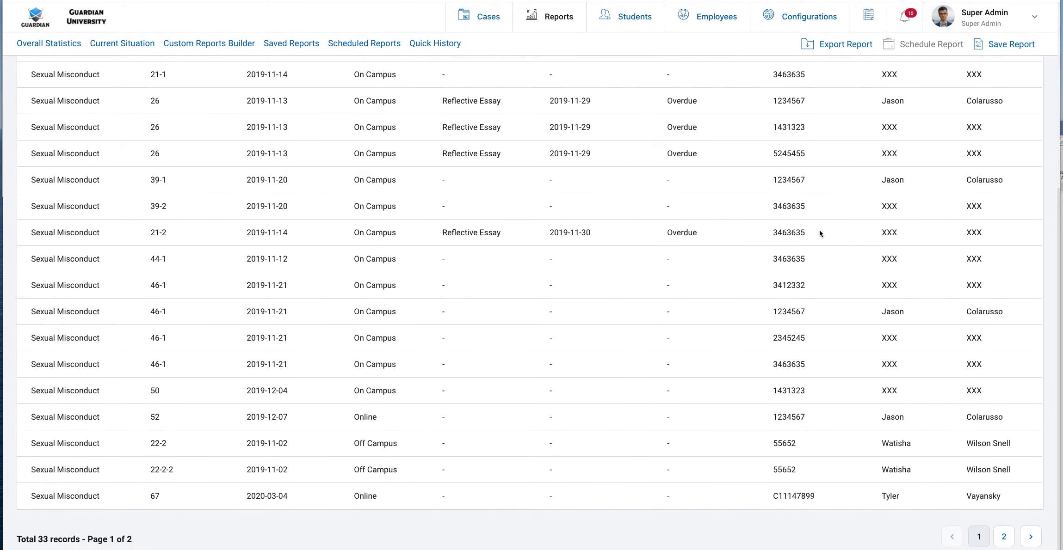
pyautogui.scroll(5, 812, 231)
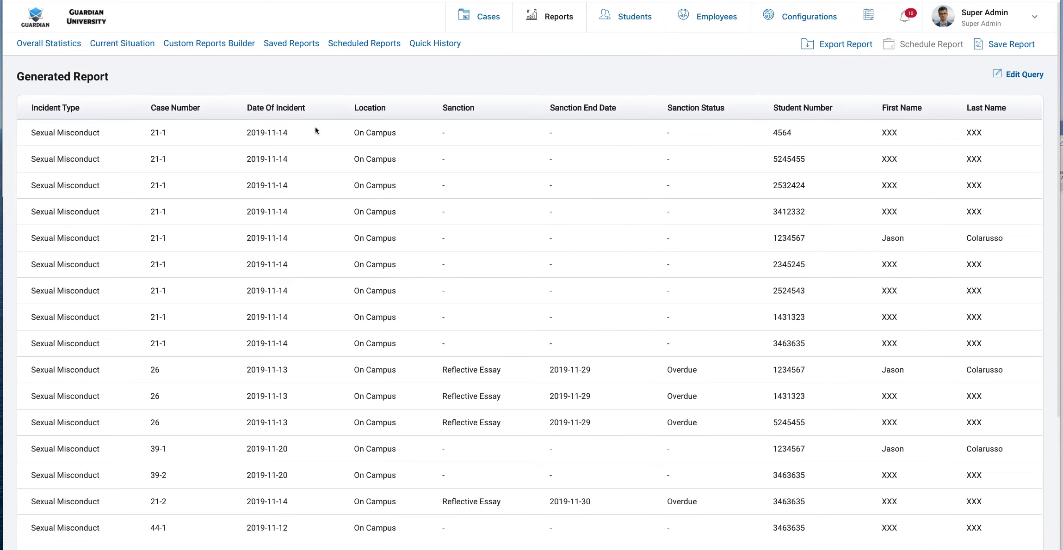
# Edit the query, moving Case Number to the top and Student Number and First Name up
pyautogui.click(1017, 76)
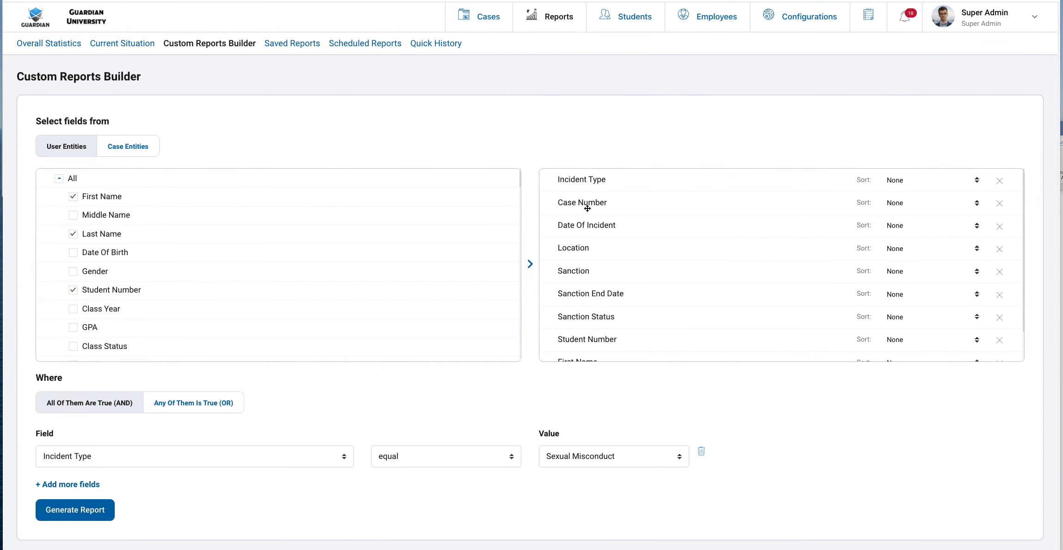
pyautogui.moveTo(587, 209); pyautogui.dragTo(586, 181)
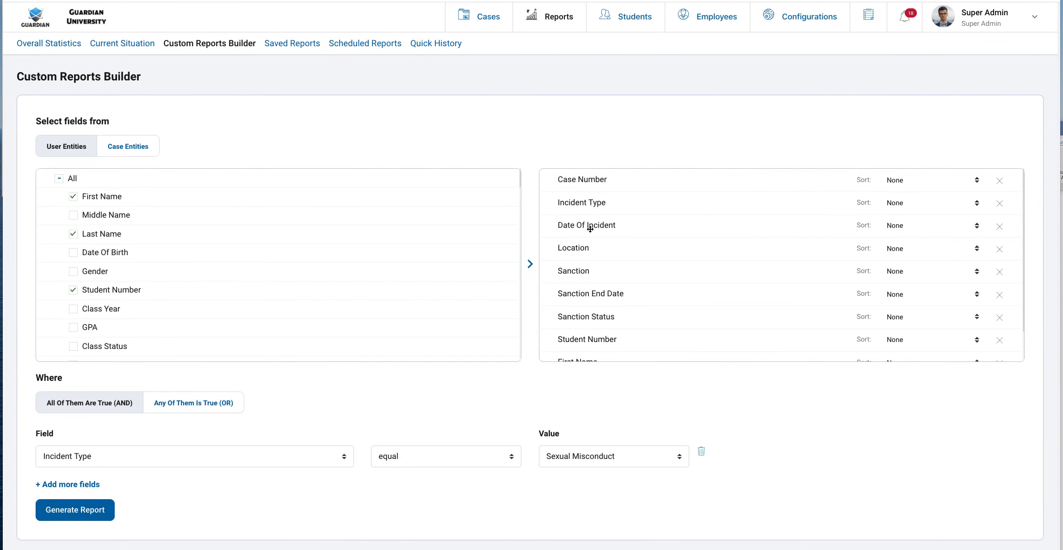
pyautogui.scroll(-1, 592, 327)
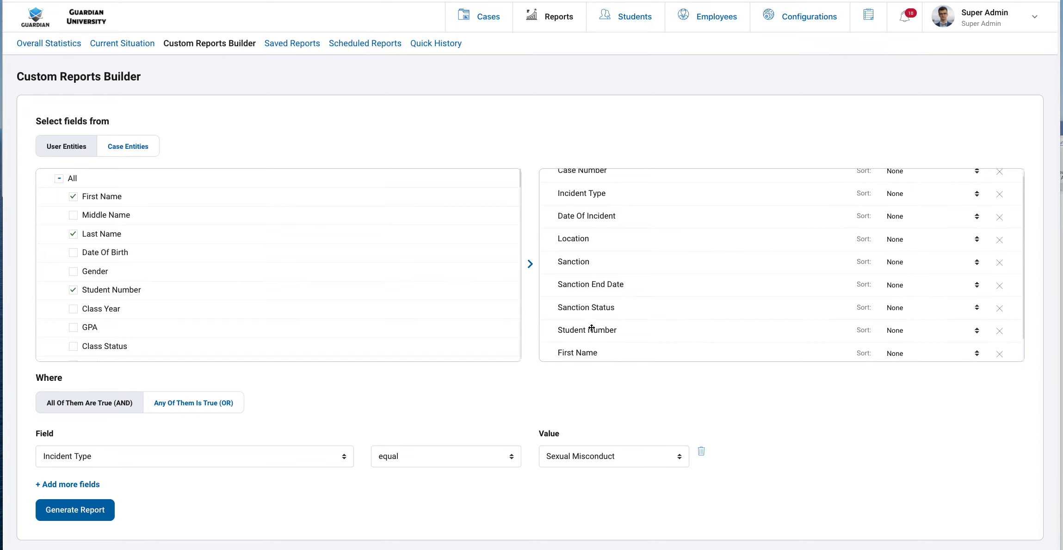
pyautogui.moveTo(591, 328); pyautogui.dragTo(592, 208)
pyautogui.moveTo(601, 351); pyautogui.dragTo(609, 215)
# Move Last Name and Location above the sanction columns and regenerate the report
pyautogui.scroll(-1, 615, 324)
pyautogui.moveTo(612, 351); pyautogui.dragTo(597, 226)
pyautogui.scroll(1, 615, 287)
pyautogui.moveTo(595, 312); pyautogui.dragTo(599, 248)
pyautogui.scroll(-1, 584, 305)
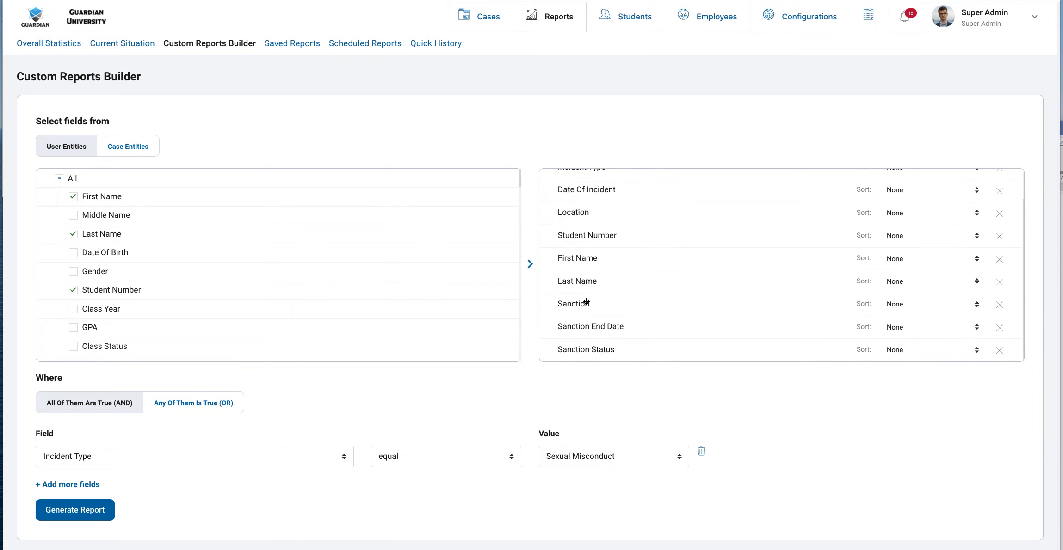
pyautogui.click(87, 519)
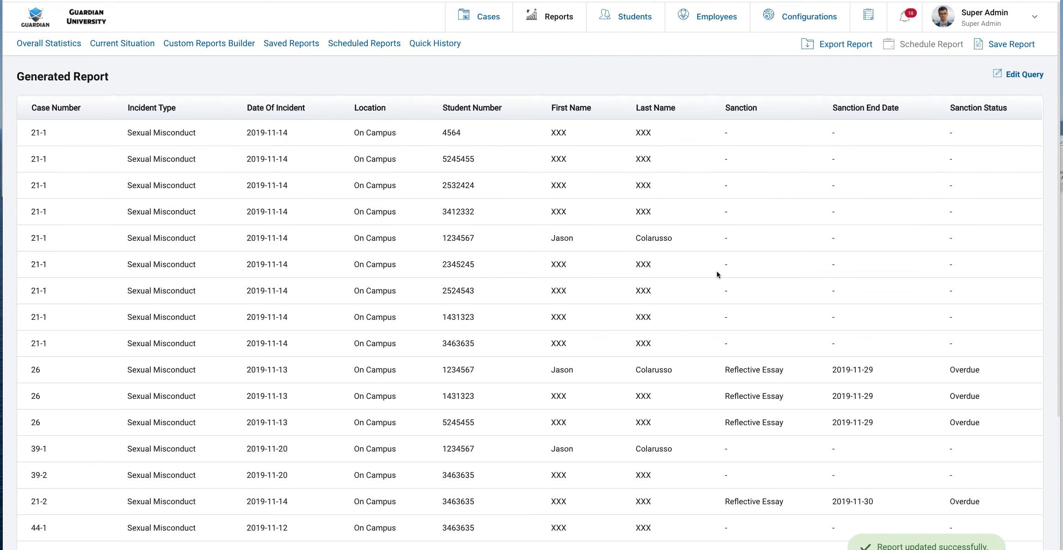